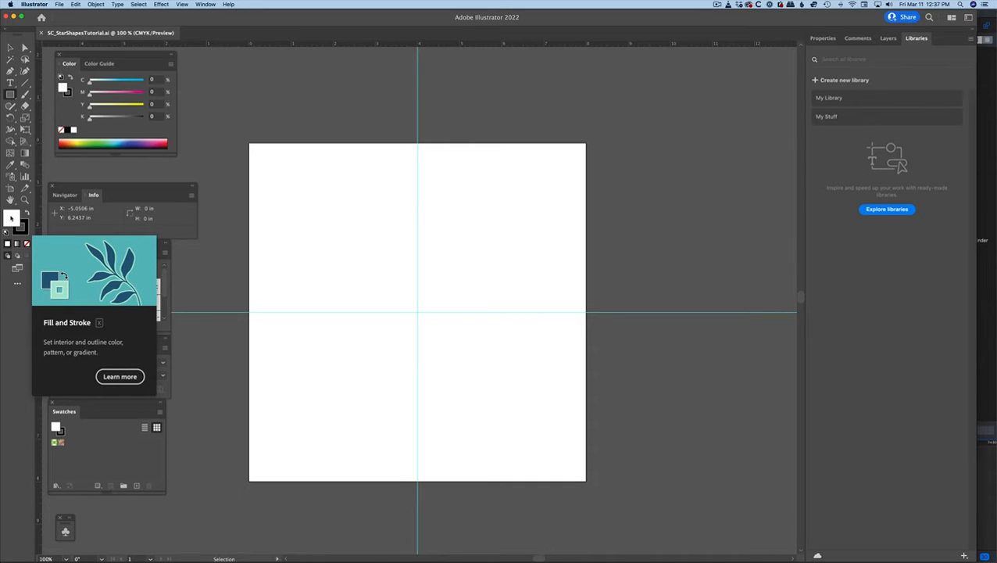
Set the fill colour to a bright red with about 98% magenta and 94% yellow.
{"action": "left_click", "coordinate": [166, 142]}
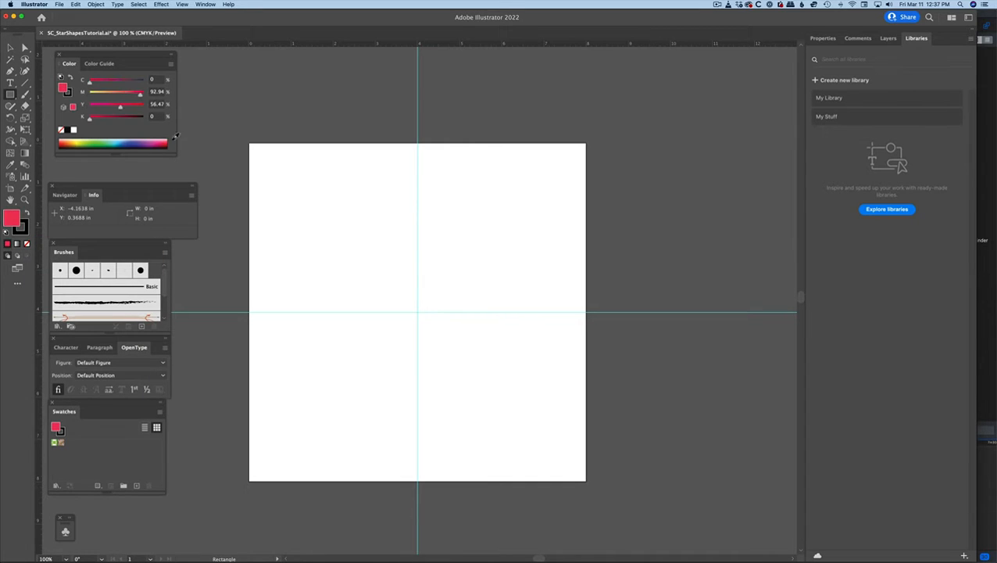
{"action": "left_click_drag", "start_coordinate": [173, 140], "coordinate": [177, 143]}
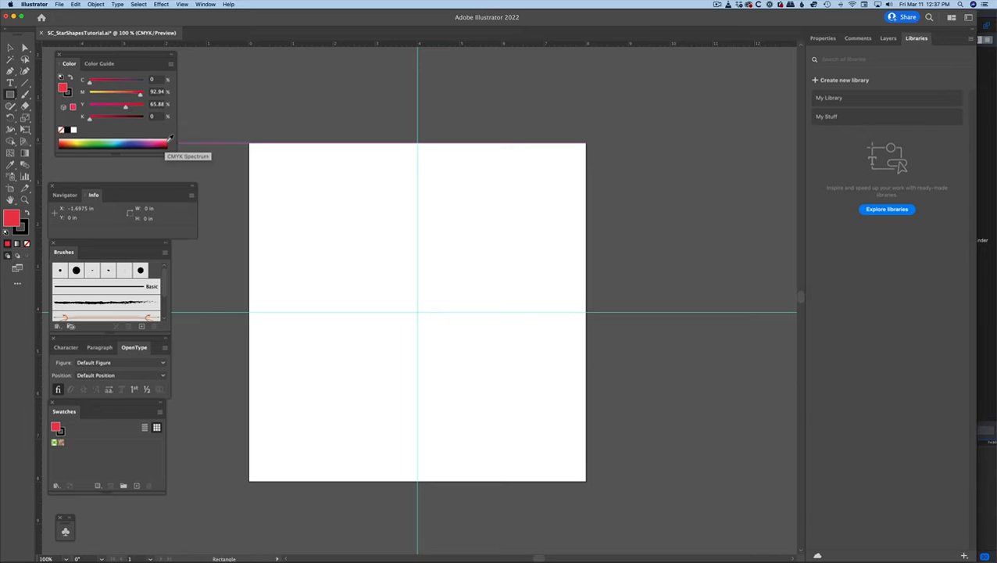
{"action": "left_click", "coordinate": [166, 142]}
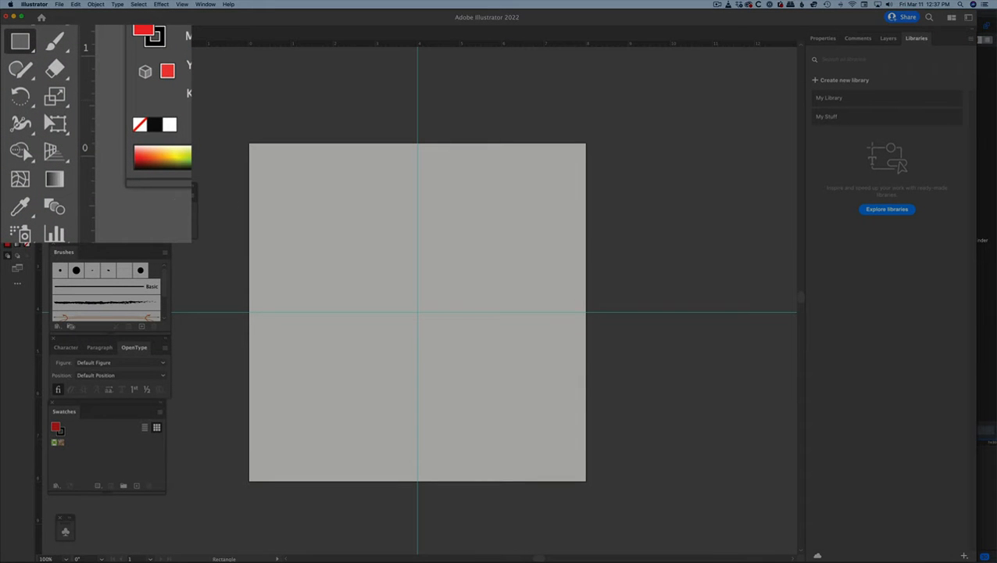
With the Star tool, draw five five-pointed stars of different sizes scattered across the artboard.
{"action": "left_click", "coordinate": [18, 43]}
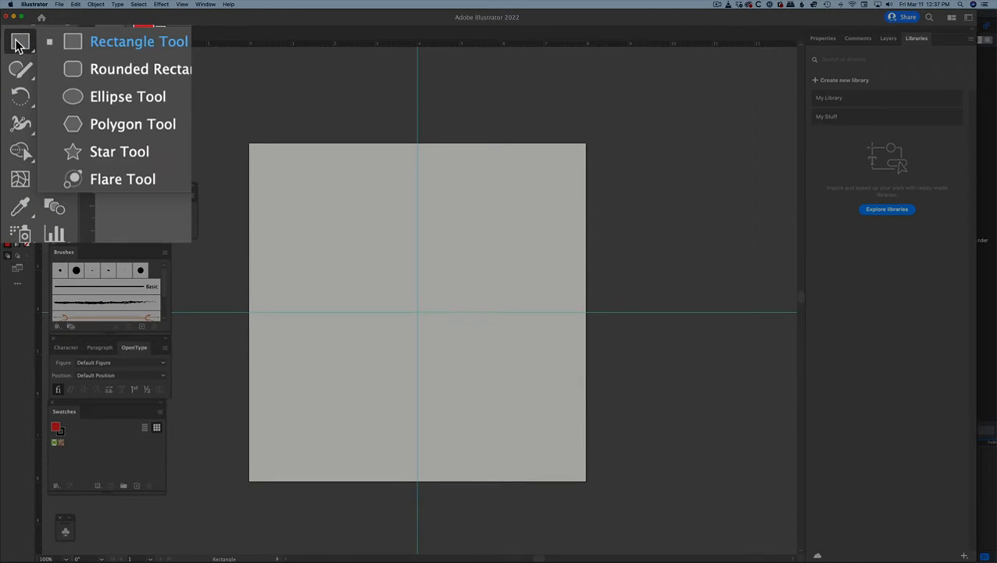
{"action": "left_click", "coordinate": [141, 157]}
{"action": "left_click_drag", "start_coordinate": [371, 232], "coordinate": [384, 242]}
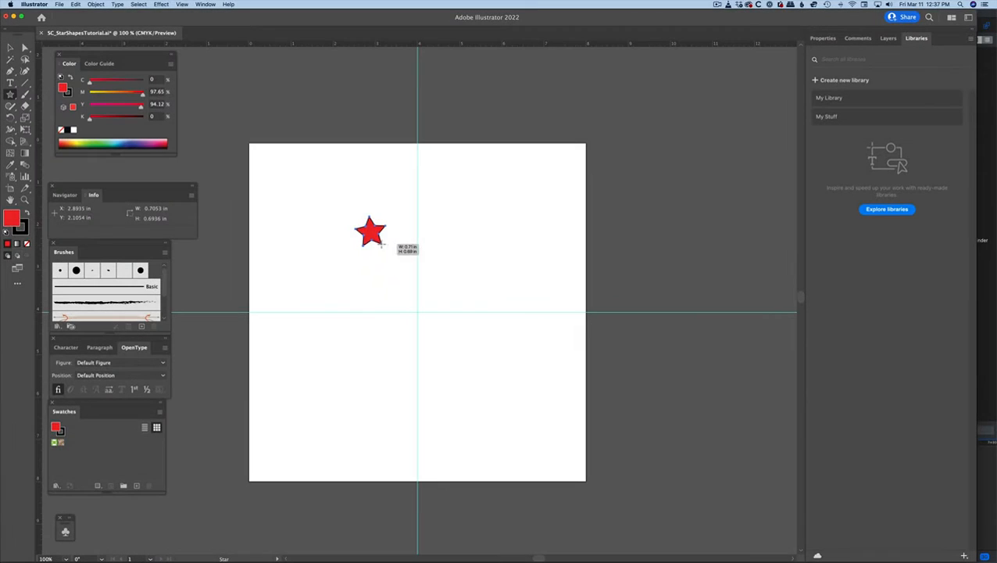
{"action": "left_click_drag", "start_coordinate": [485, 221], "coordinate": [508, 236]}
{"action": "left_click_drag", "start_coordinate": [421, 285], "coordinate": [452, 316]}
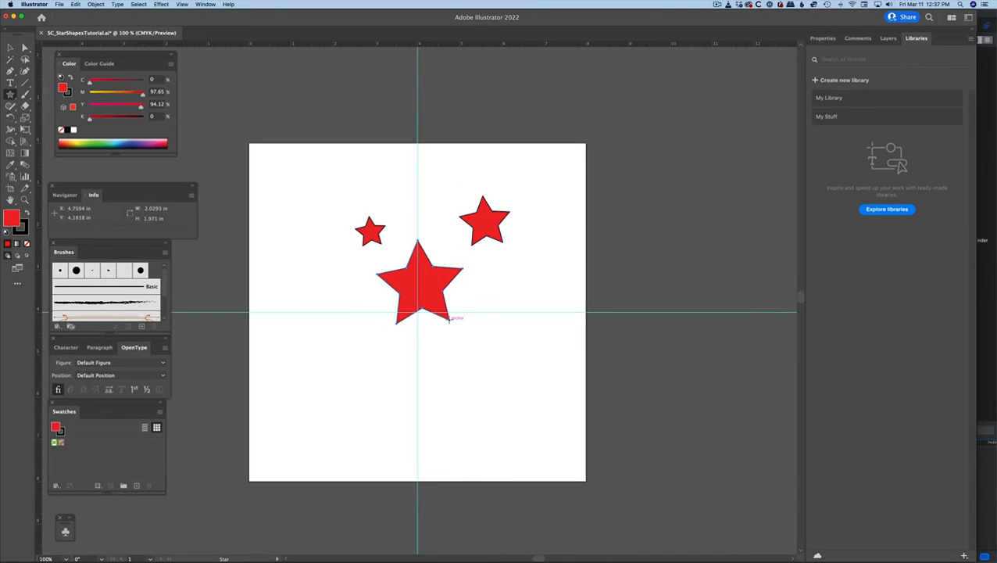
{"action": "mouse_move", "coordinate": [339, 369]}
{"action": "left_mouse_down"}
{"action": "mouse_move", "coordinate": [373, 378]}
{"action": "mouse_move", "coordinate": [330, 397]}
{"action": "mouse_move", "coordinate": [384, 388]}
{"action": "mouse_move", "coordinate": [345, 379]}
{"action": "left_mouse_up"}
{"action": "left_click_drag", "start_coordinate": [280, 197], "coordinate": [331, 245]}
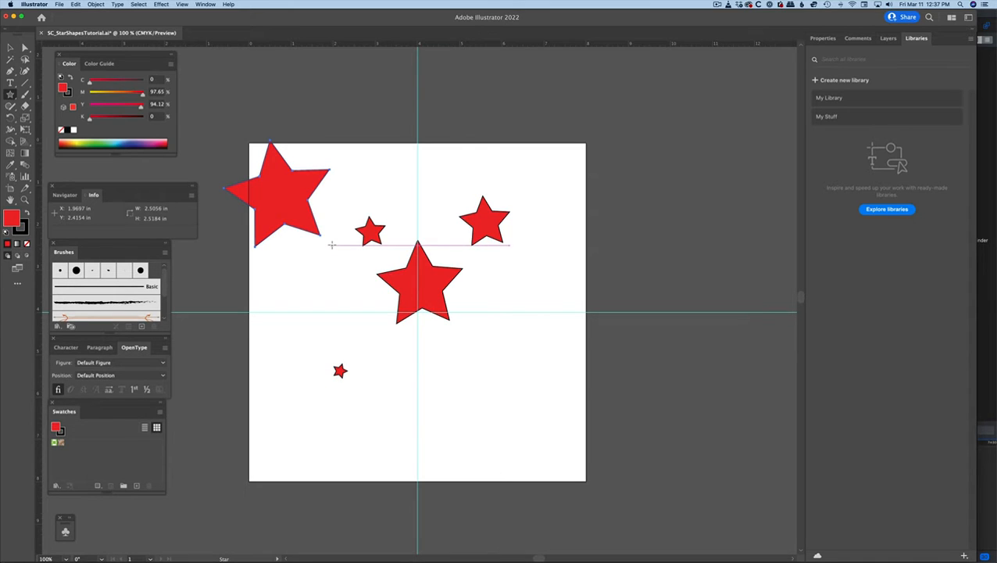
{"action": "left_click_drag", "start_coordinate": [331, 246], "coordinate": [331, 244]}
Undo all the scattered stars to clear the artboard.
{"action": "key", "text": "super+z"}
{"action": "key", "text": "super+z"}
{"action": "key", "text": "super+z"}
{"action": "key", "text": "super+z"}
{"action": "key", "text": "super+z"}
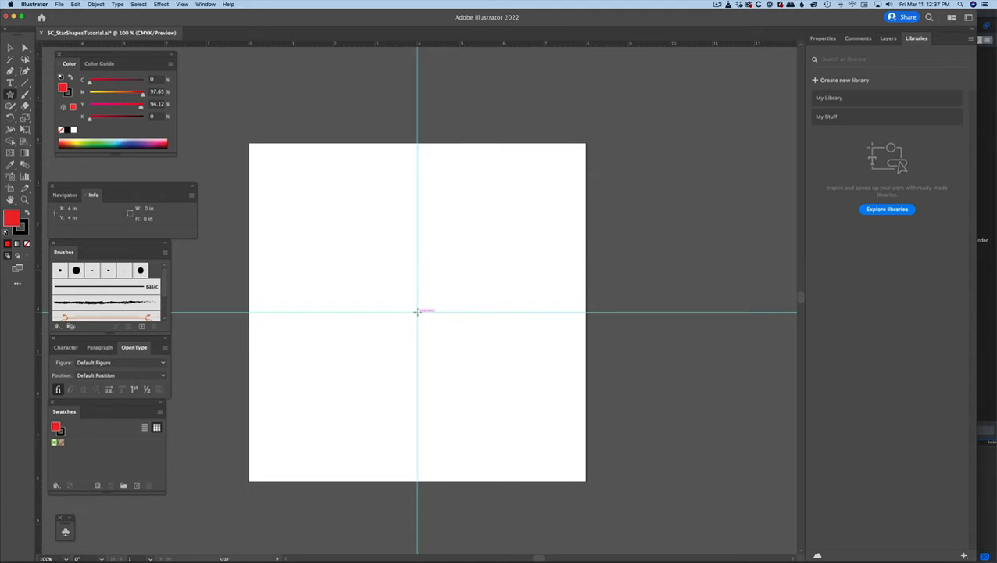
Try drawing a star outward from the guide intersection, redoing it at about 5.21 by 5.40 in.
{"action": "left_click_drag", "start_coordinate": [416, 311], "coordinate": [355, 185]}
{"action": "key", "text": "super+z"}
{"action": "left_click_drag", "start_coordinate": [417, 311], "coordinate": [305, 236]}
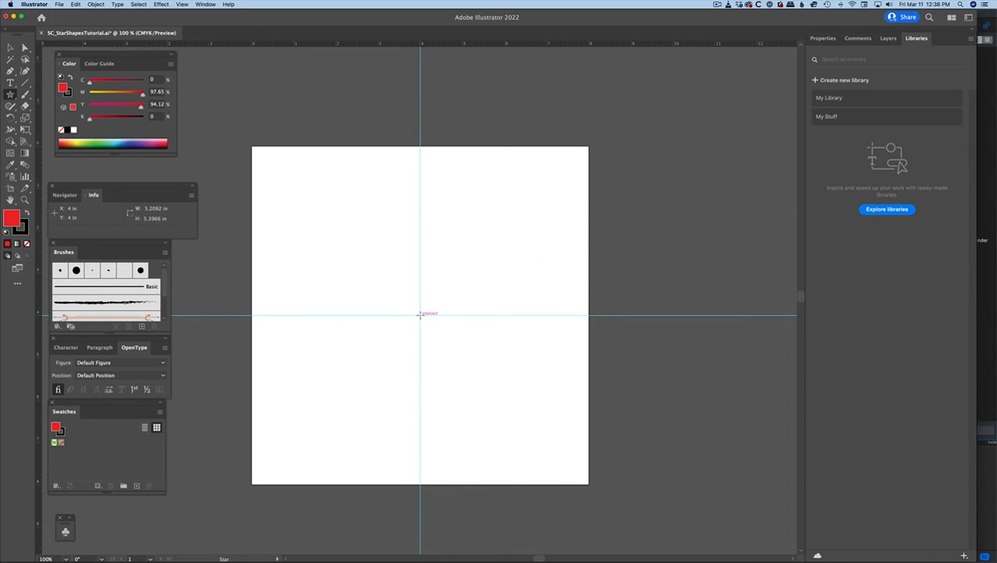
Draw an upright five-pointed star with aligned arms, about 6.49 by 6.18 in, from the guide intersection, and delete the practice star.
{"action": "left_click_drag", "start_coordinate": [419, 314], "coordinate": [340, 213]}
{"action": "key", "text": "alt"}
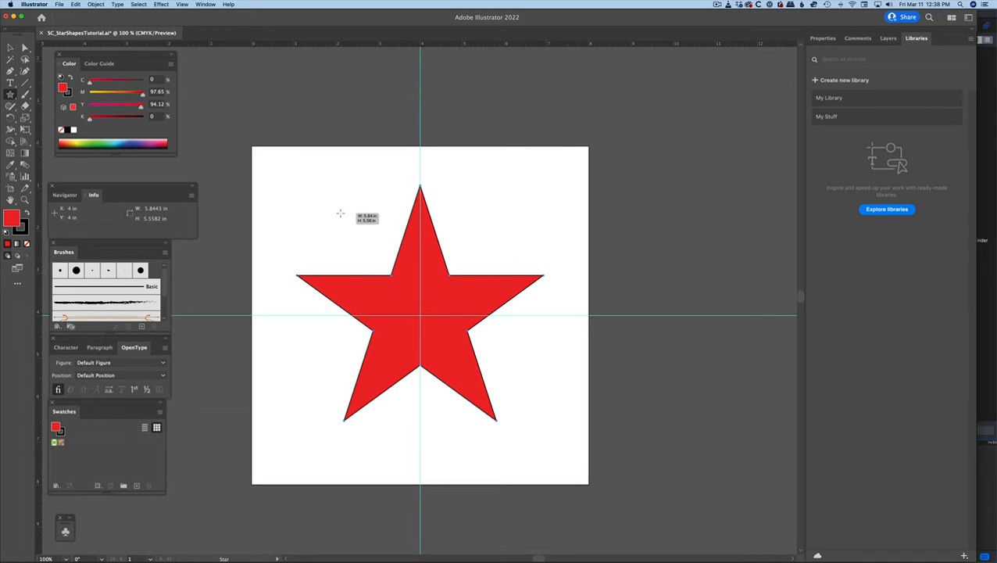
{"action": "left_click_drag", "start_coordinate": [340, 214], "coordinate": [327, 205]}
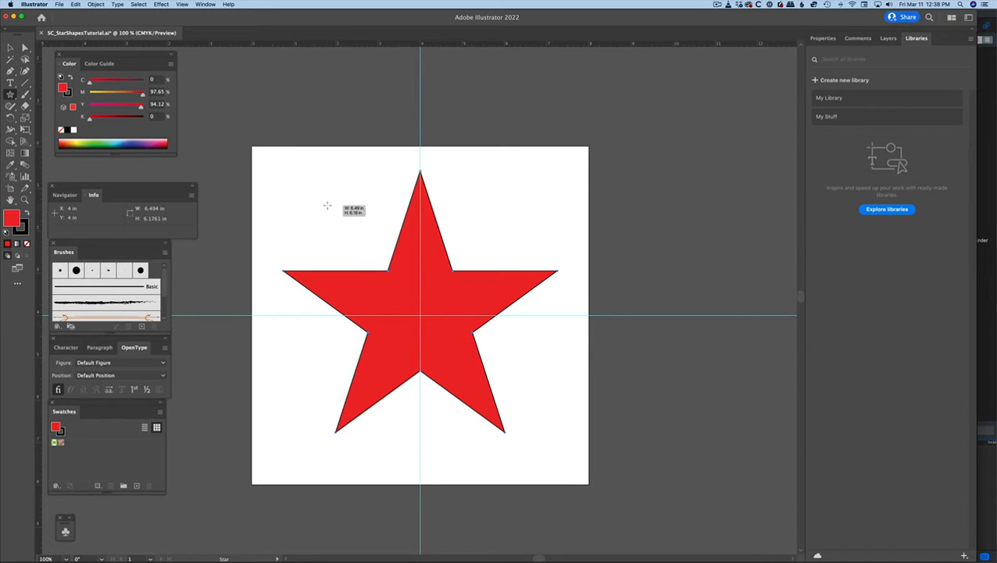
{"action": "left_click_drag", "start_coordinate": [327, 205], "coordinate": [328, 204]}
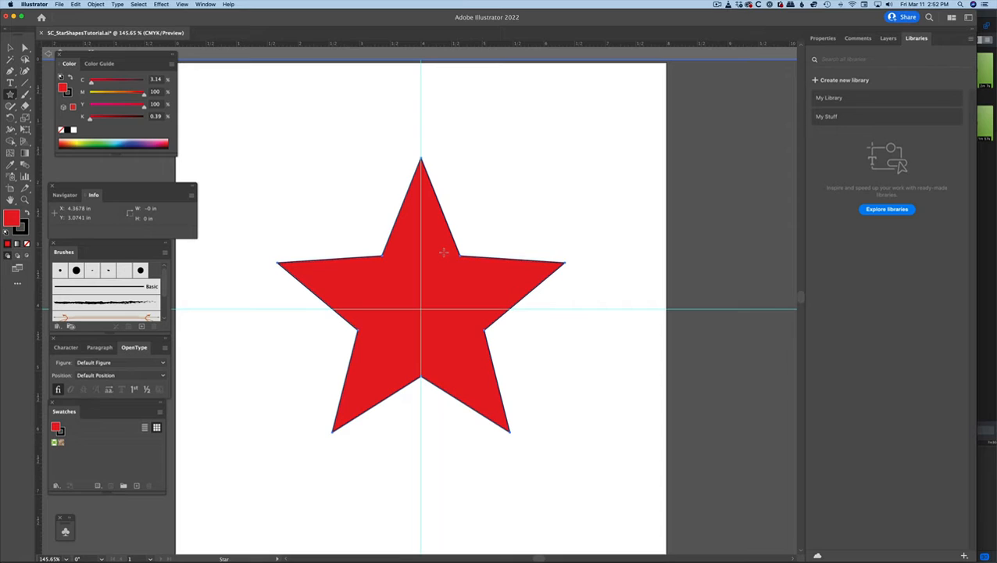
{"action": "key", "text": "Delete"}
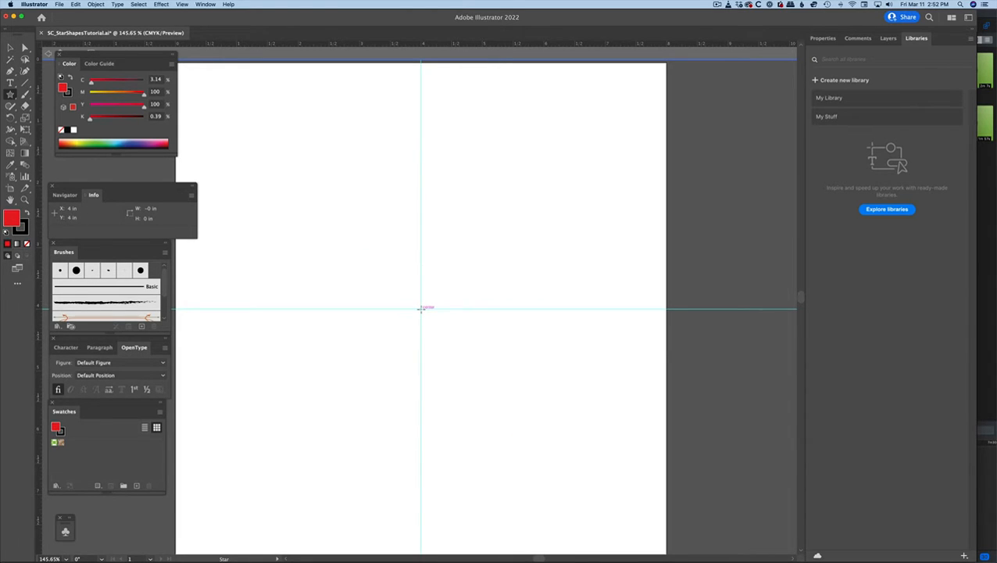
Draw an upright five-pointed star about 6.98 by 6.63 in from the guide intersection and delete it.
{"action": "mouse_move", "coordinate": [420, 308]}
{"action": "left_mouse_down"}
{"action": "mouse_move", "coordinate": [373, 289]}
{"action": "mouse_move", "coordinate": [320, 208]}
{"action": "left_mouse_up"}
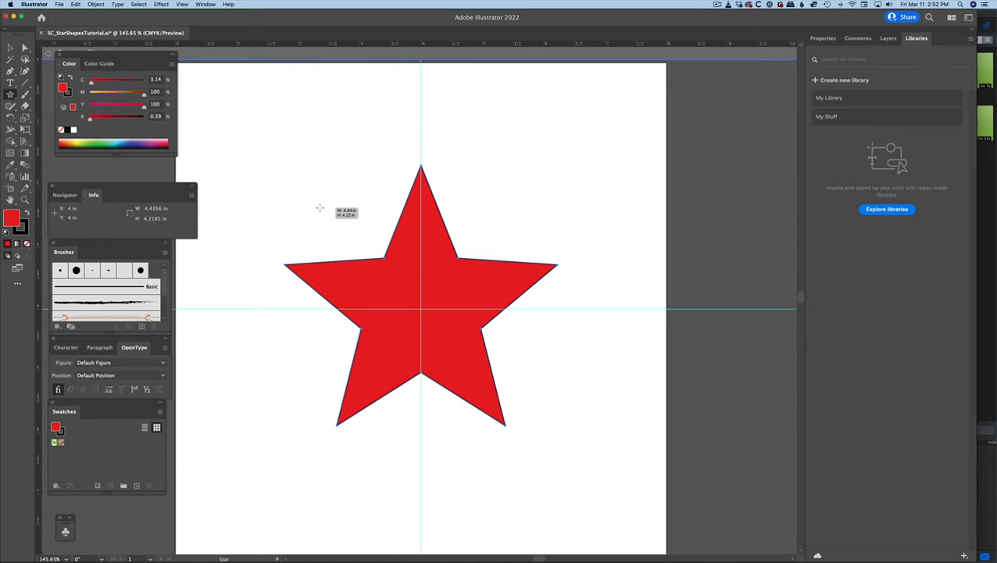
{"action": "mouse_move", "coordinate": [320, 208]}
{"action": "left_mouse_down"}
{"action": "mouse_move", "coordinate": [352, 231]}
{"action": "mouse_move", "coordinate": [303, 200]}
{"action": "mouse_move", "coordinate": [291, 163]}
{"action": "mouse_move", "coordinate": [335, 213]}
{"action": "mouse_move", "coordinate": [286, 123]}
{"action": "left_mouse_up"}
{"action": "mouse_move", "coordinate": [287, 119]}
{"action": "left_mouse_down"}
{"action": "mouse_move", "coordinate": [297, 107]}
{"action": "mouse_move", "coordinate": [289, 98]}
{"action": "mouse_move", "coordinate": [301, 118]}
{"action": "left_mouse_up"}
{"action": "key", "text": "Delete"}
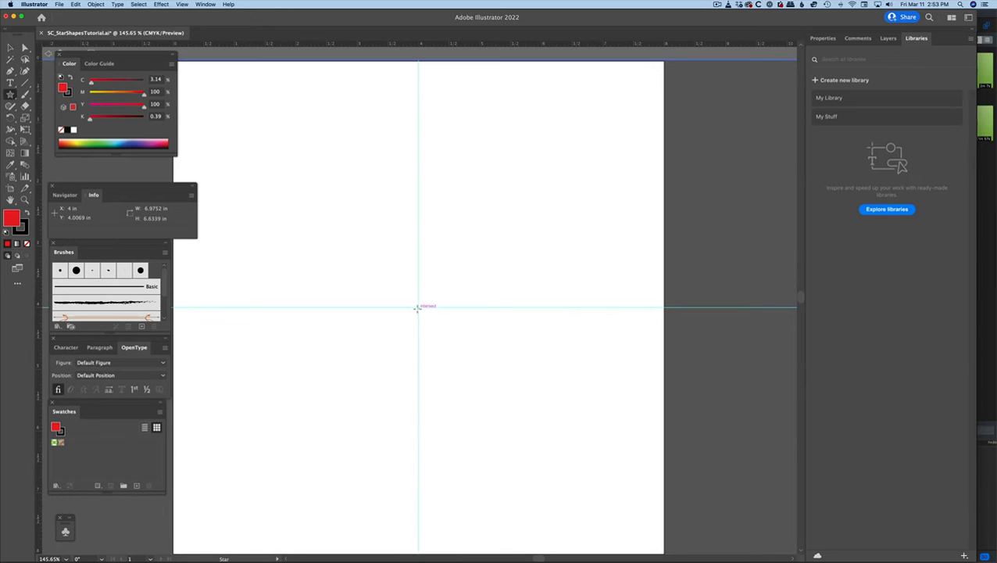
Draw a star about 5.32 in wide from the guide intersection, varying its number of points and ending with 12.
{"action": "mouse_move", "coordinate": [418, 306]}
{"action": "left_mouse_down"}
{"action": "mouse_move", "coordinate": [338, 208]}
{"action": "mouse_move", "coordinate": [404, 197]}
{"action": "mouse_move", "coordinate": [404, 172]}
{"action": "left_mouse_up"}
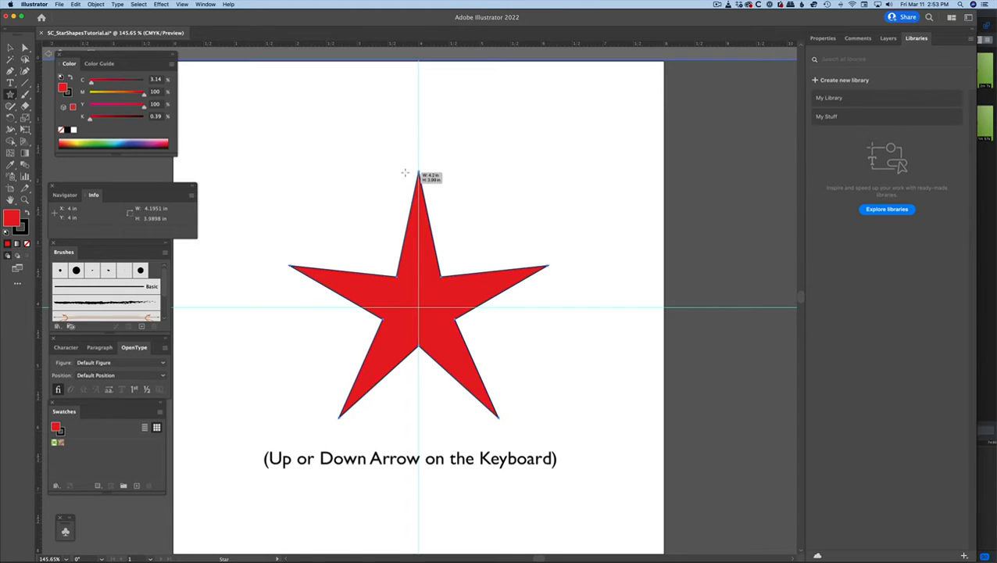
{"action": "key", "text": "Up"}
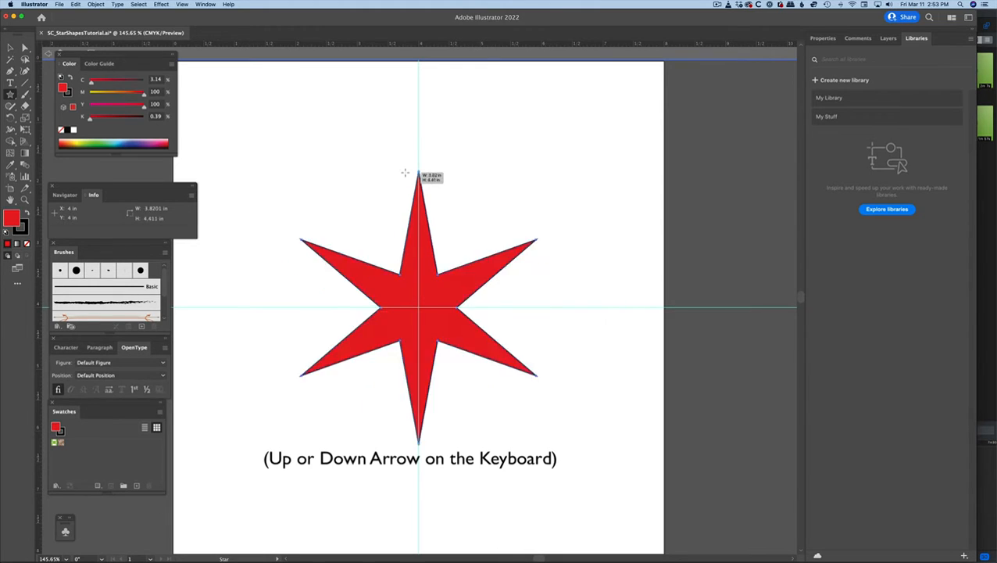
{"action": "key", "text": "Up"}
{"action": "left_click_drag", "start_coordinate": [404, 173], "coordinate": [405, 173]}
{"action": "key", "text": "Up"}
{"action": "key", "text": "Up"}
{"action": "key", "text": "Up"}
{"action": "key", "text": "Up"}
{"action": "key", "text": "Down"}
{"action": "key", "text": "Down"}
{"action": "key", "text": "Down"}
{"action": "key", "text": "Down"}
{"action": "key", "text": "Down"}
{"action": "key", "text": "Down"}
{"action": "key", "text": "Down"}
{"action": "key", "text": "Down"}
{"action": "key", "text": "Up"}
{"action": "key", "text": "Up"}
{"action": "key", "text": "Up"}
{"action": "key", "text": "Up"}
{"action": "key", "text": "Up"}
{"action": "key", "text": "Up"}
{"action": "key", "text": "Up"}
{"action": "key", "text": "Up"}
{"action": "key", "text": "Up"}
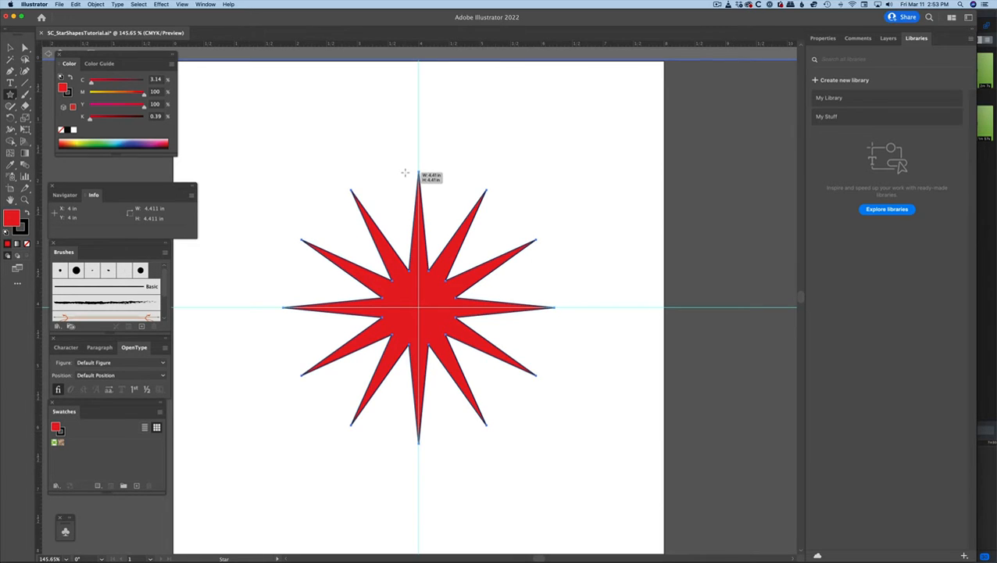
{"action": "left_click_drag", "start_coordinate": [405, 172], "coordinate": [423, 225]}
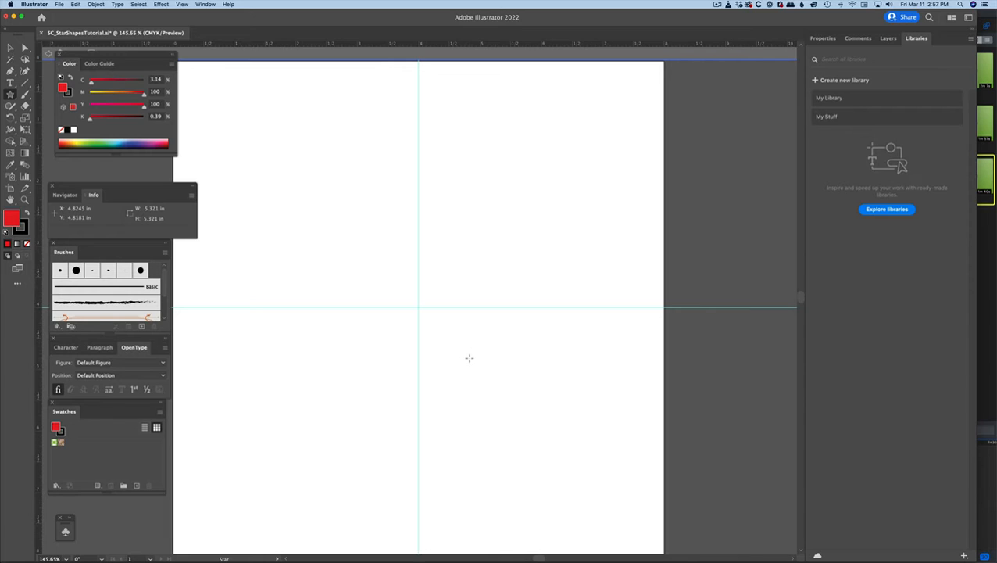
Create a star by exact values with 5 points, Radius 1 of 3.5 in and Radius 2 of 1.75 in.
{"action": "left_click", "coordinate": [469, 358]}
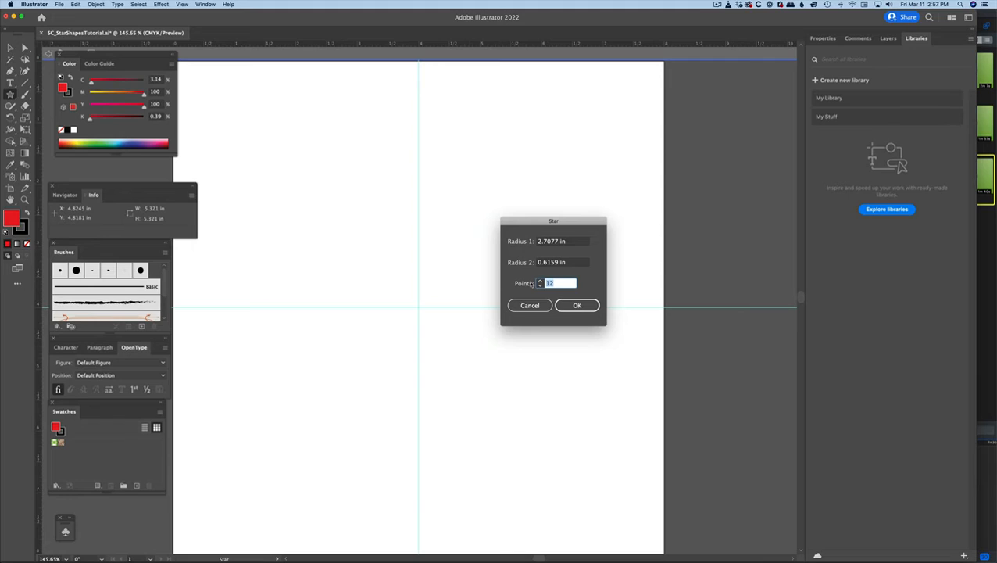
{"action": "type", "text": "5"}
{"action": "key", "text": "Tab"}
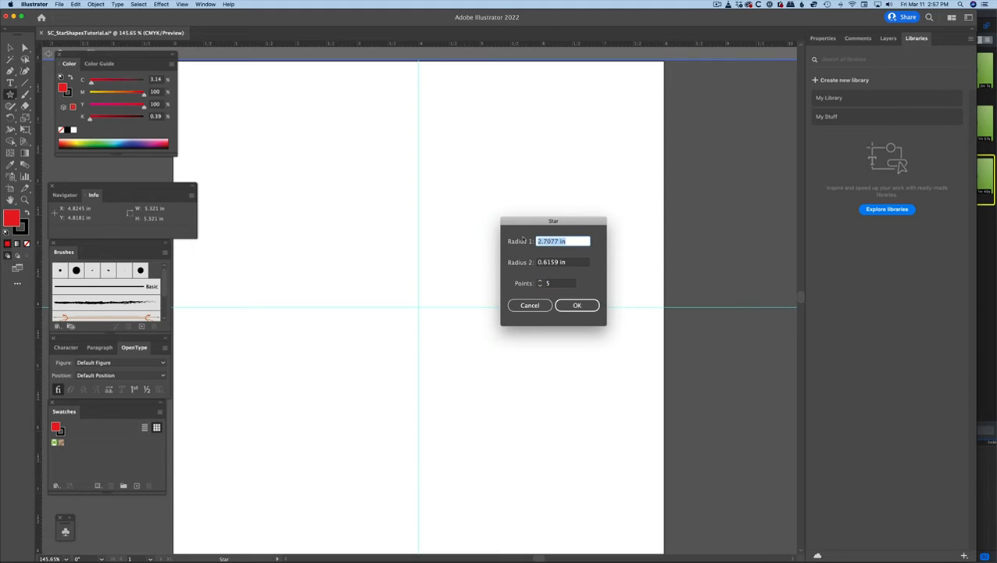
{"action": "type", "text": "3.5"}
{"action": "key", "text": "Tab"}
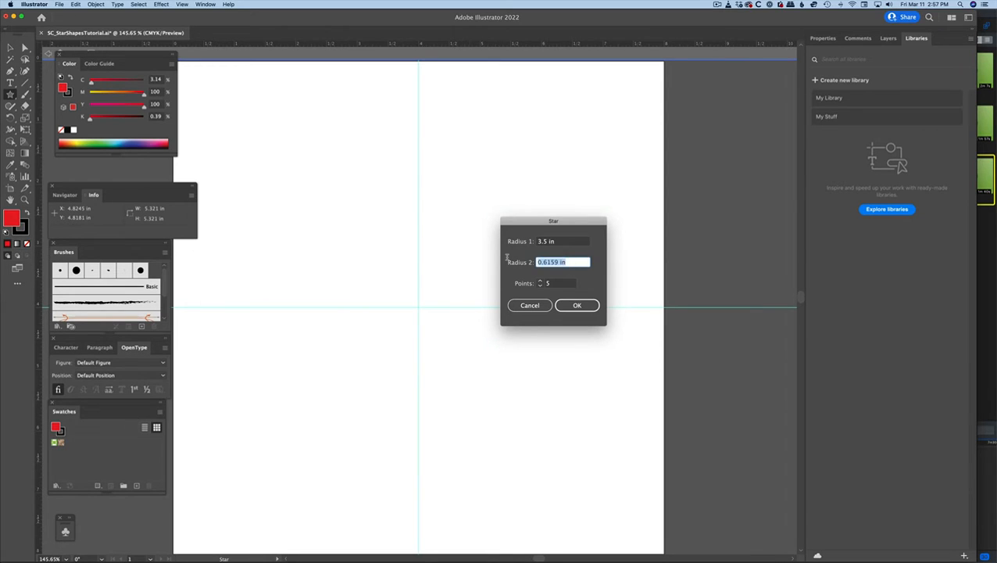
{"action": "type", "text": "1.75"}
{"action": "key", "text": "Return"}
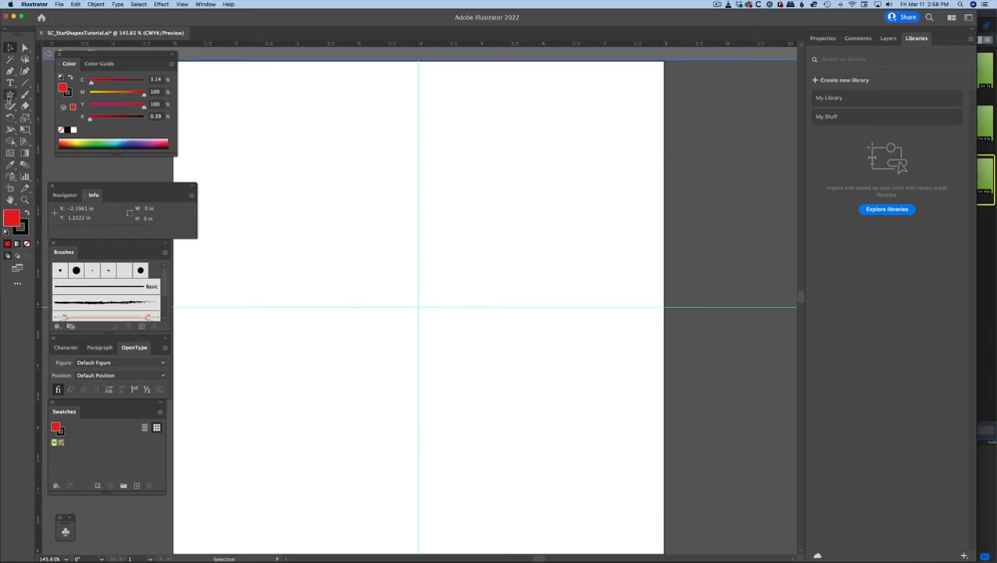
Create a thin-armed 5-point star with Radius 2 set to 0.2 in and delete it.
{"action": "left_click", "coordinate": [469, 276]}
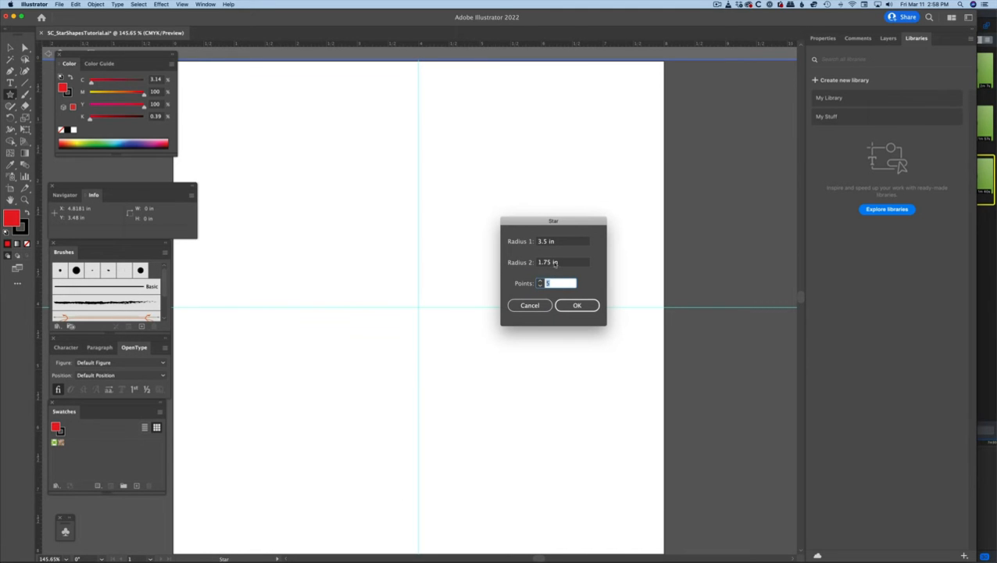
{"action": "left_click_drag", "start_coordinate": [551, 263], "coordinate": [536, 263]}
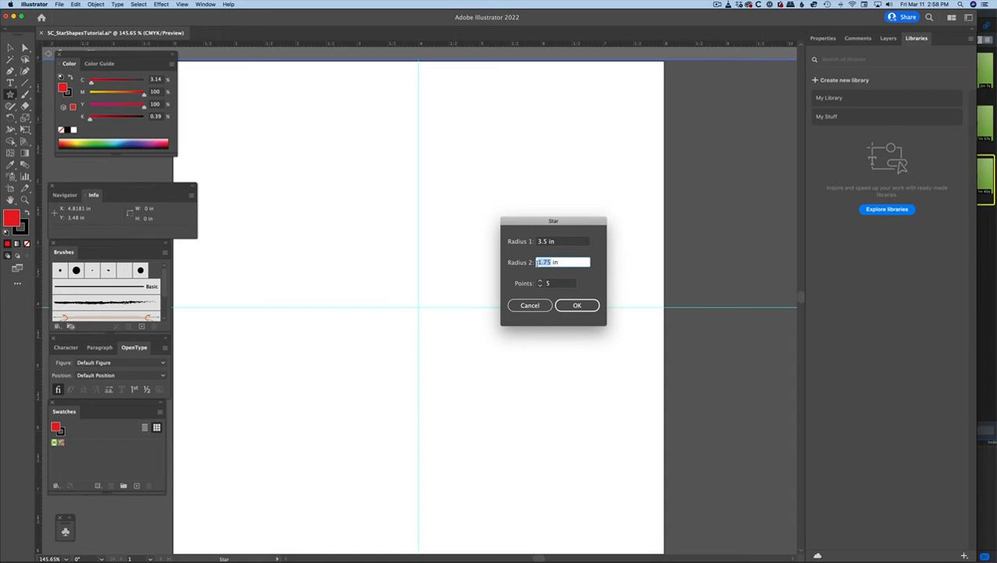
{"action": "type", "text": ".2"}
{"action": "key", "text": "Return"}
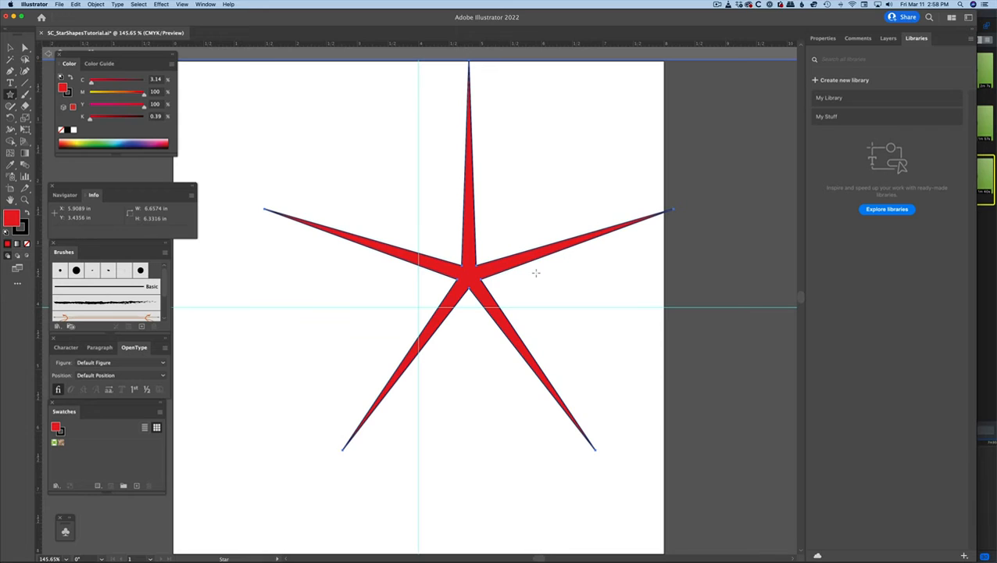
{"action": "key", "text": "Delete"}
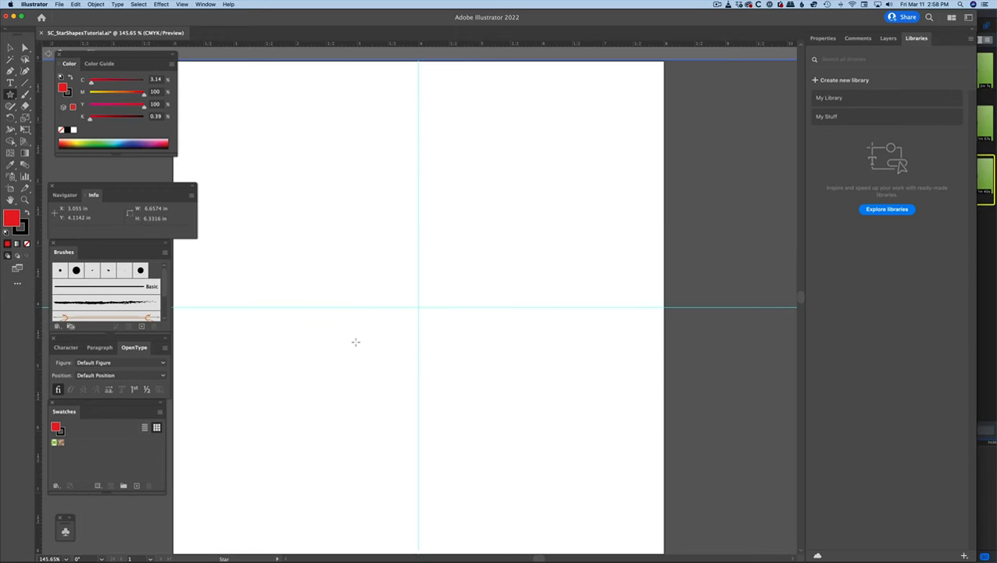
Create a thin-armed star with 12 points and delete it.
{"action": "left_click", "coordinate": [452, 326]}
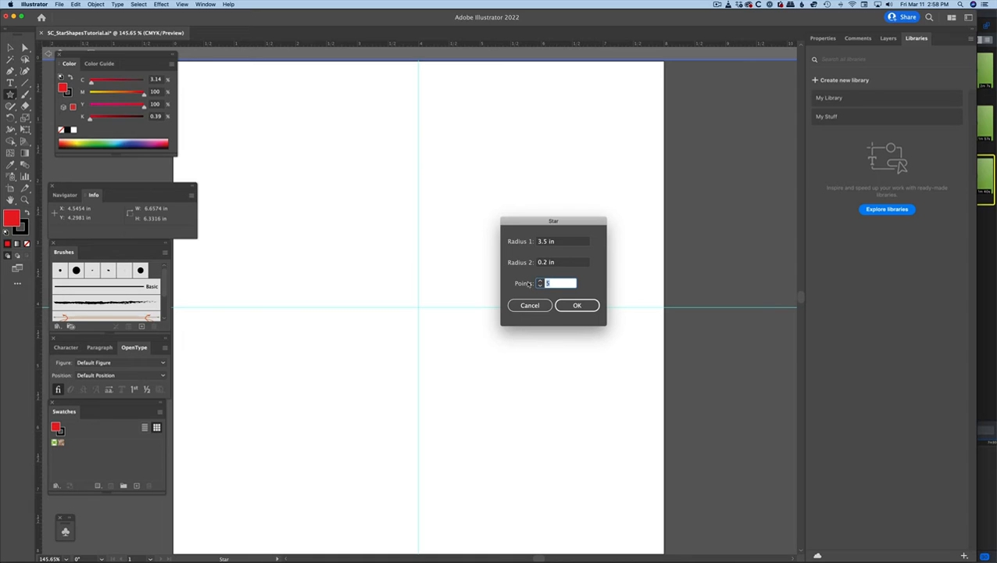
{"action": "type", "text": "12"}
{"action": "left_click", "coordinate": [585, 304]}
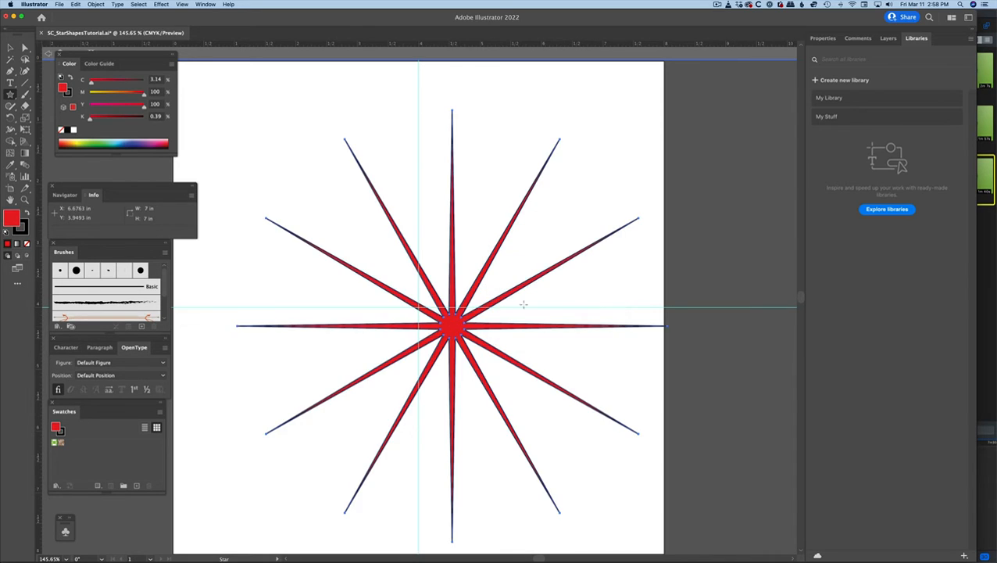
{"action": "key", "text": "Delete"}
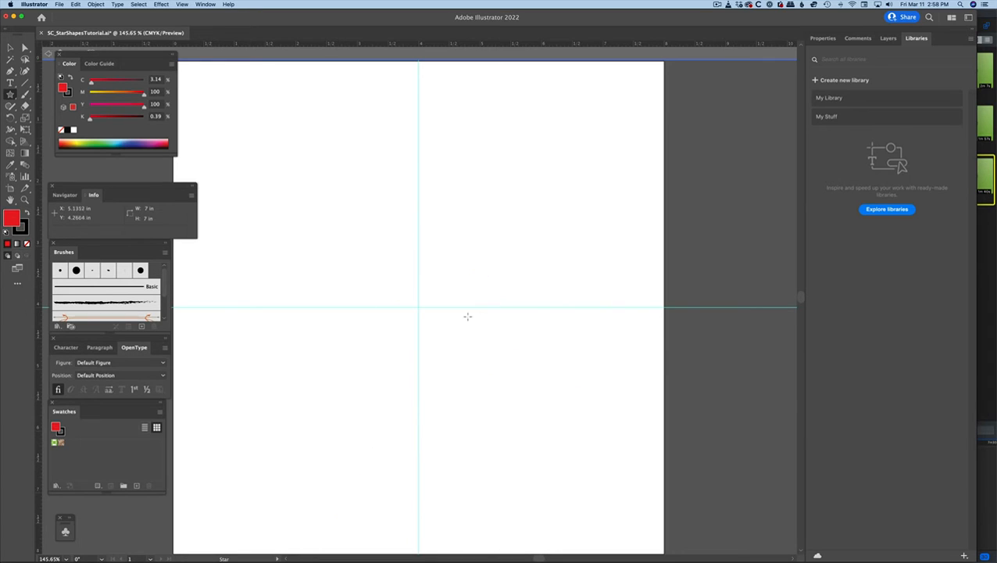
Create a 12-point star at the guide intersection with Radius 2 set to 3 in.
{"action": "left_click", "coordinate": [420, 306]}
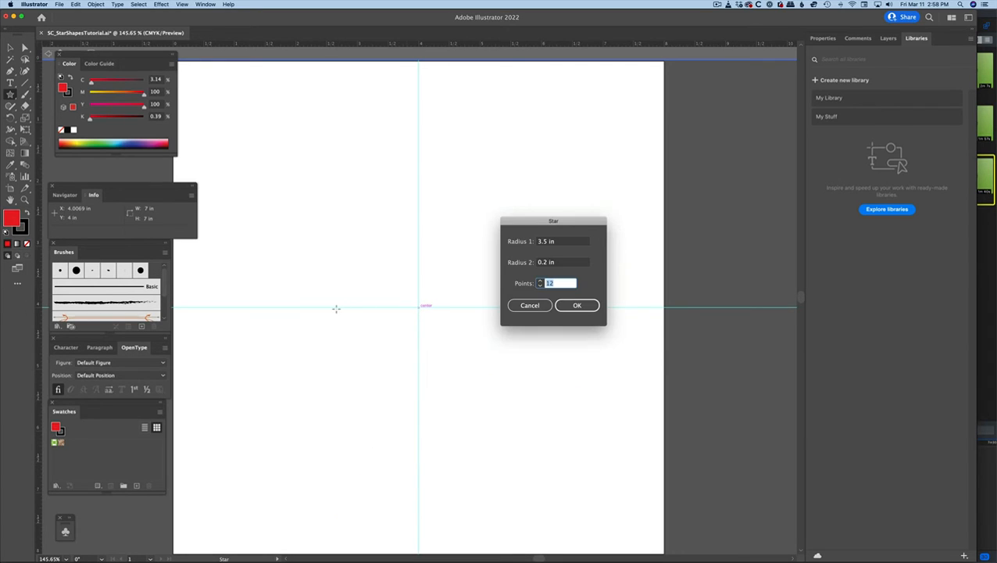
{"action": "double_click", "coordinate": [546, 263]}
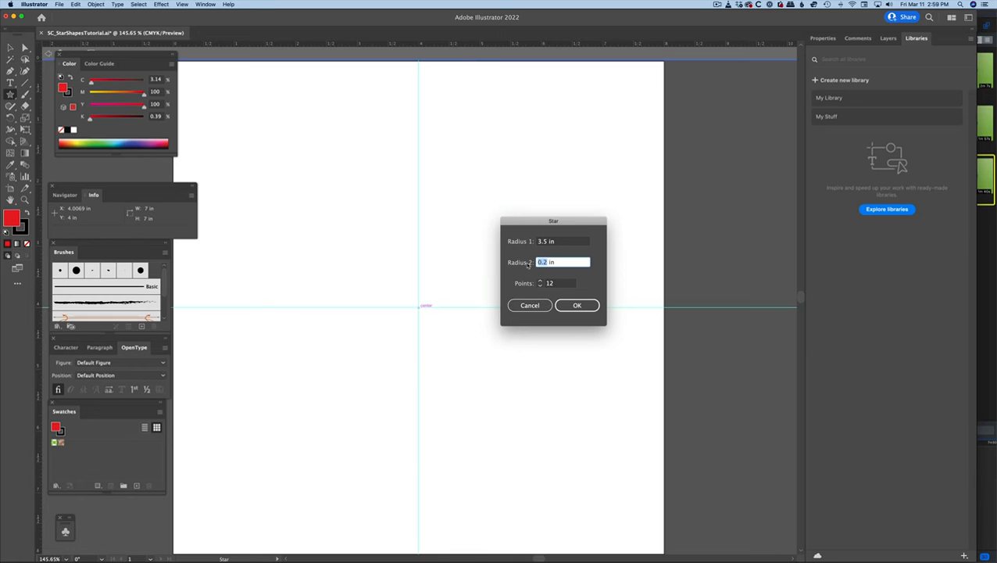
{"action": "type", "text": "3"}
{"action": "left_click", "coordinate": [578, 306]}
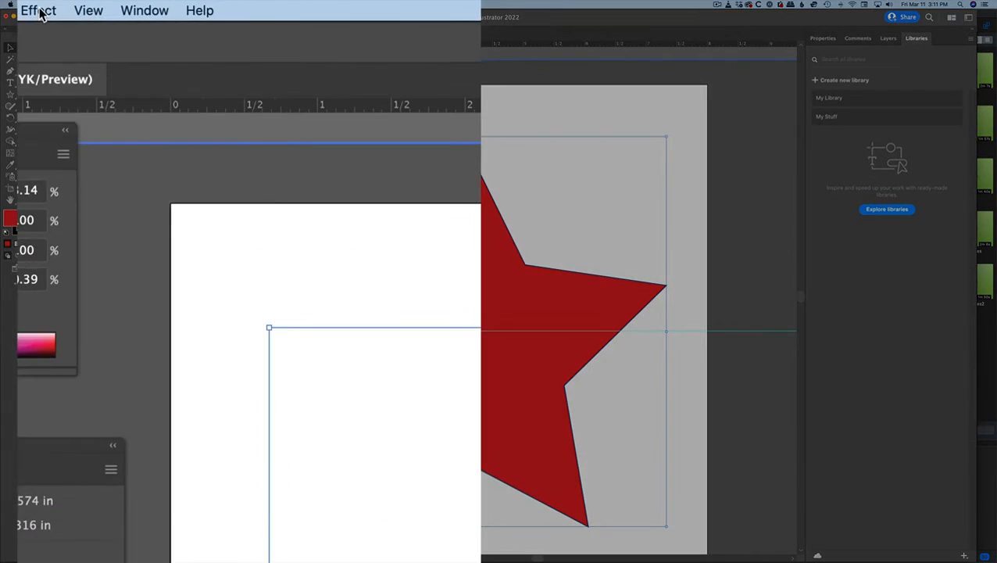
Try the Round Corners effect on the red five-point star with preview on, raising the radius to 1.75 in.
{"action": "left_click", "coordinate": [161, 5]}
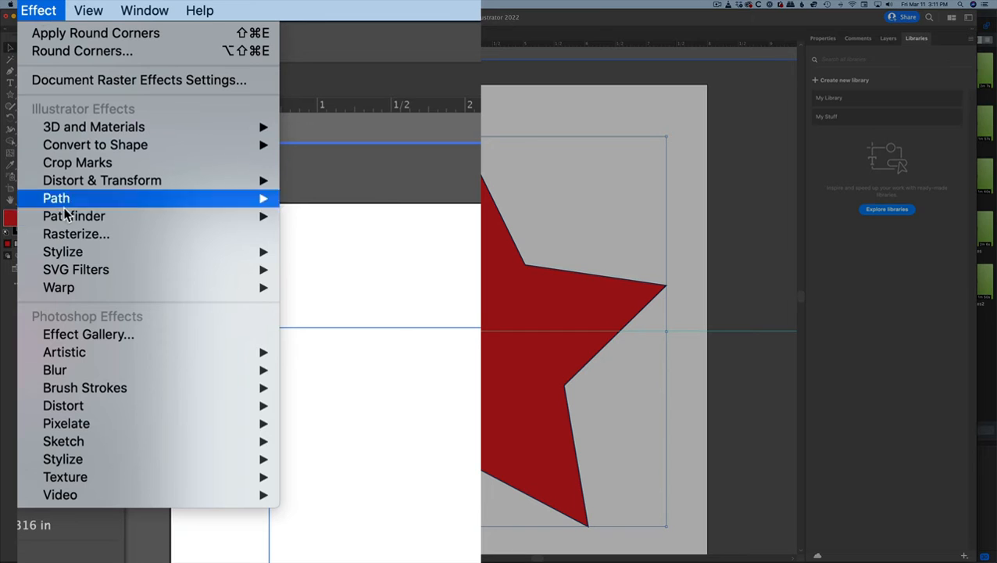
{"action": "mouse_move", "coordinate": [75, 252]}
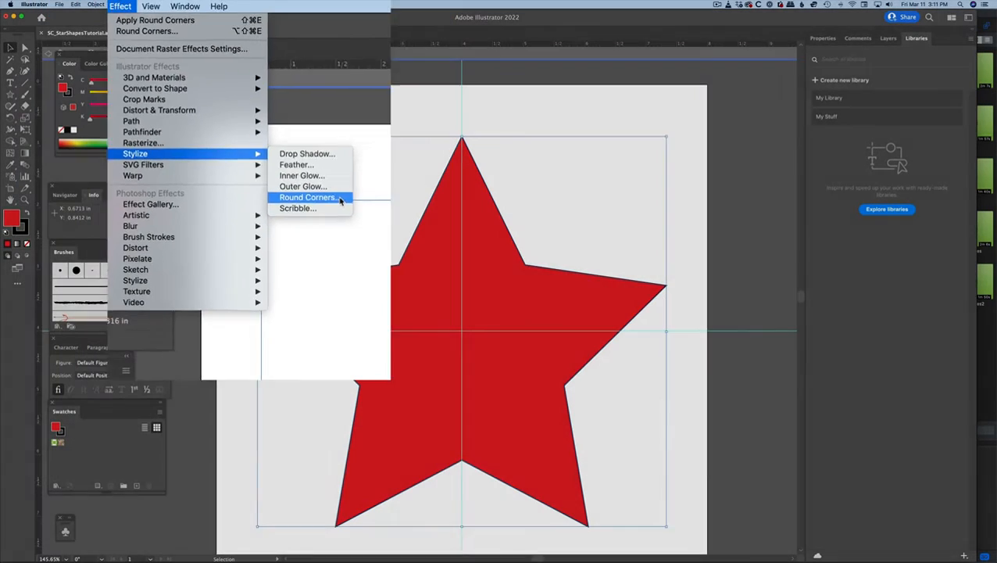
{"action": "left_click", "coordinate": [349, 323]}
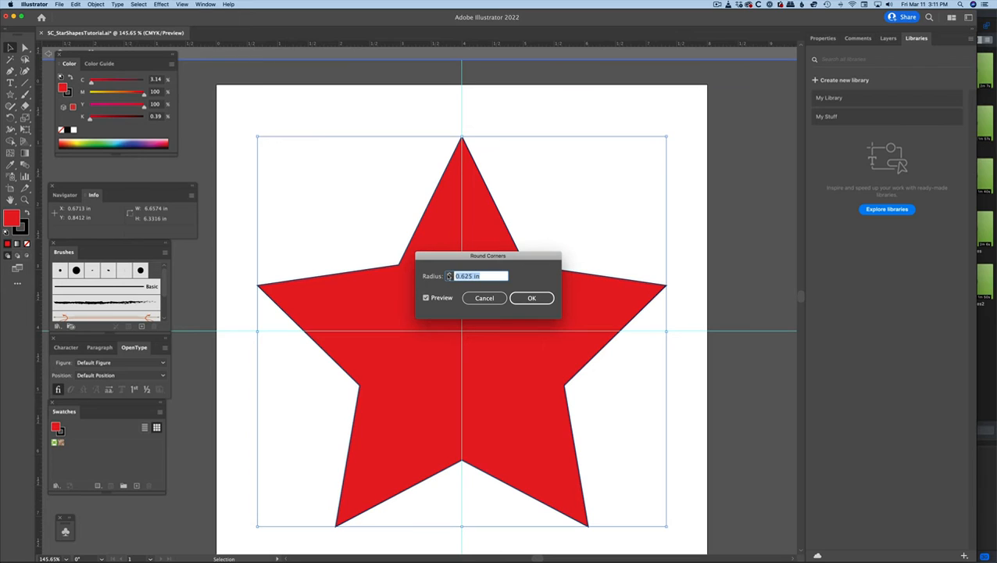
{"action": "left_click", "coordinate": [449, 273]}
{"action": "left_click", "coordinate": [449, 274]}
{"action": "left_click", "coordinate": [449, 273]}
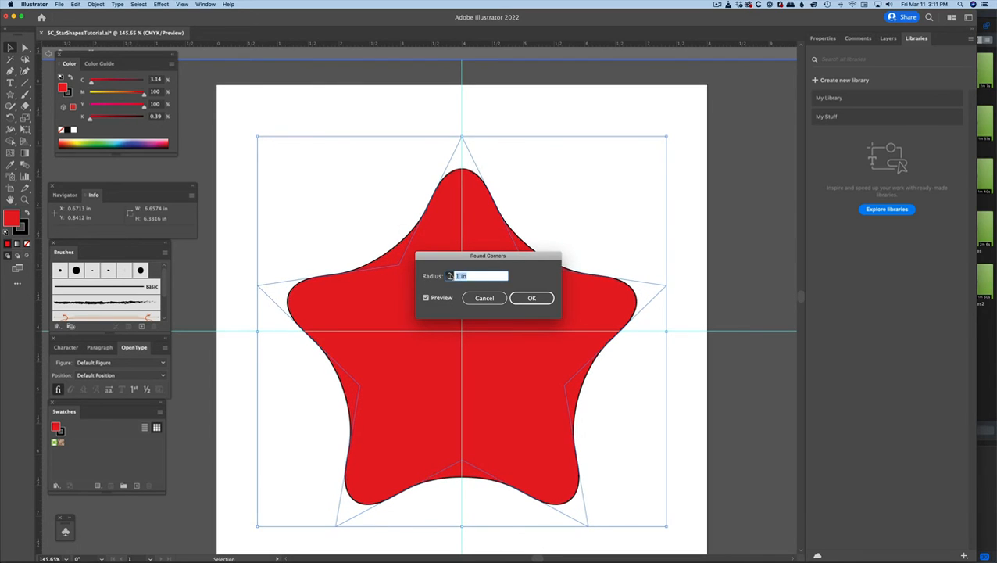
{"action": "left_click", "coordinate": [450, 273]}
{"action": "left_click", "coordinate": [450, 273]}
{"action": "left_click", "coordinate": [449, 273]}
{"action": "left_click", "coordinate": [449, 274]}
{"action": "left_click", "coordinate": [450, 274]}
{"action": "left_click", "coordinate": [449, 273]}
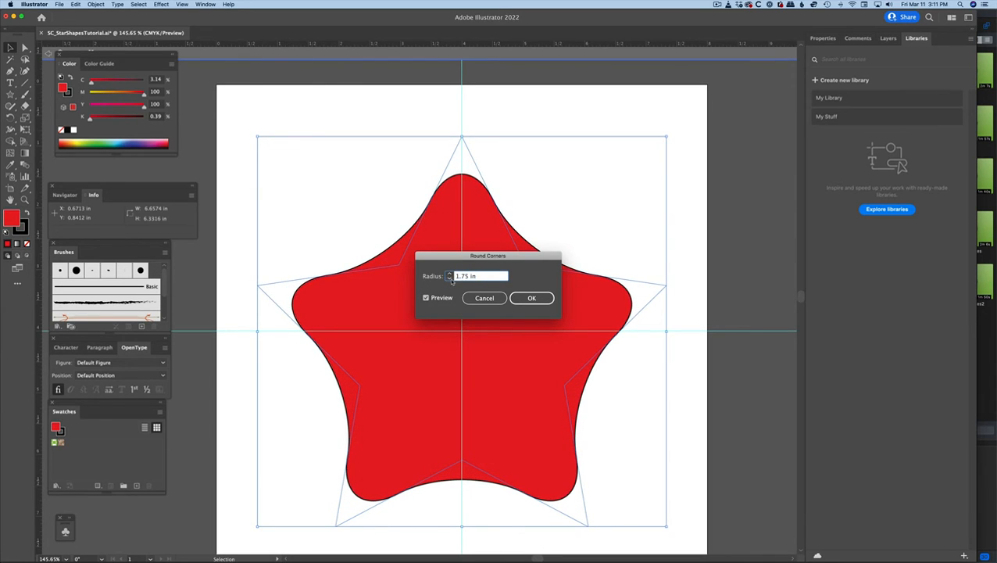
Lower the previewed corner radius to 0.625 in and cancel the Round Corners effect.
{"action": "left_click", "coordinate": [450, 278]}
{"action": "left_click", "coordinate": [449, 278]}
{"action": "left_click", "coordinate": [449, 279]}
{"action": "left_click", "coordinate": [449, 279]}
{"action": "left_click", "coordinate": [450, 279]}
{"action": "left_click", "coordinate": [449, 278]}
{"action": "left_click", "coordinate": [449, 278]}
{"action": "left_click", "coordinate": [450, 278]}
{"action": "left_click", "coordinate": [450, 278]}
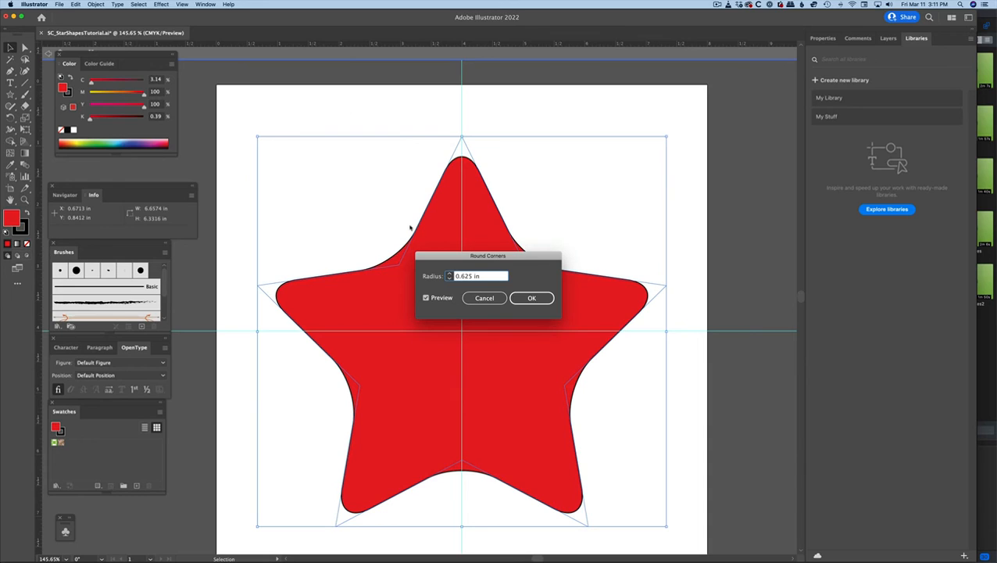
{"action": "left_click", "coordinate": [485, 299]}
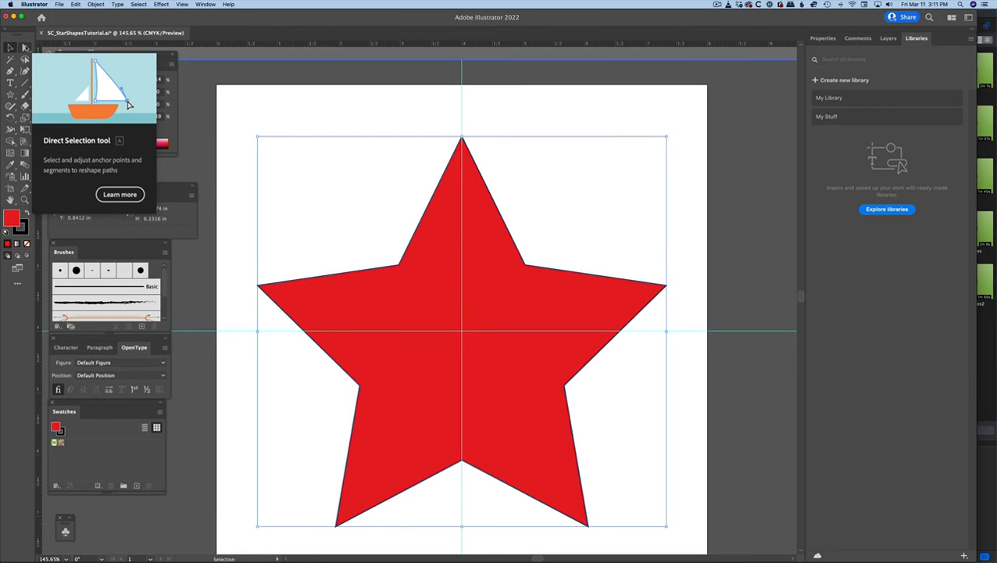
Round the five-point star's corners using a live corner widget at an inner corner with the Direct Selection tool.
{"action": "left_click", "coordinate": [25, 49]}
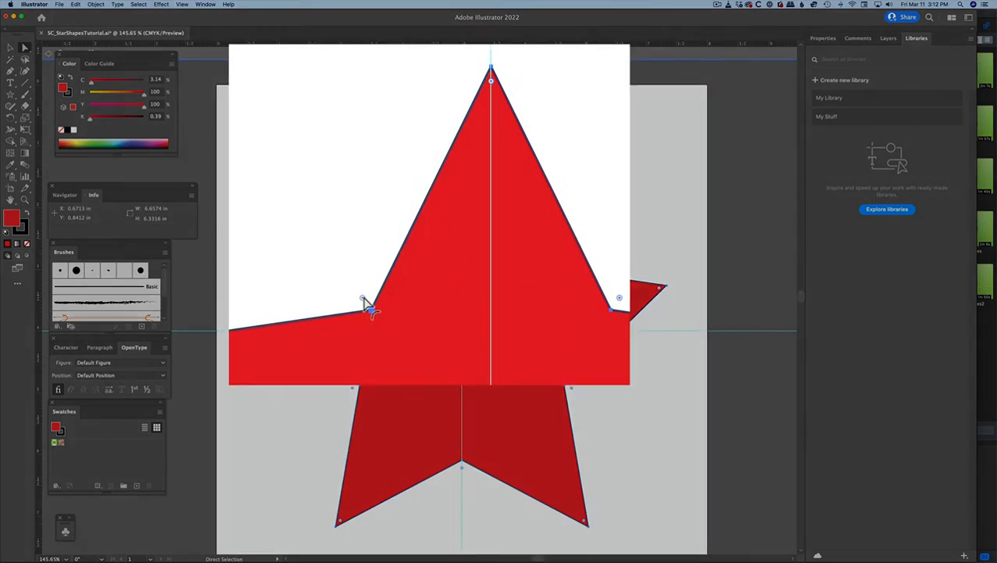
{"action": "left_click_drag", "start_coordinate": [345, 328], "coordinate": [350, 300]}
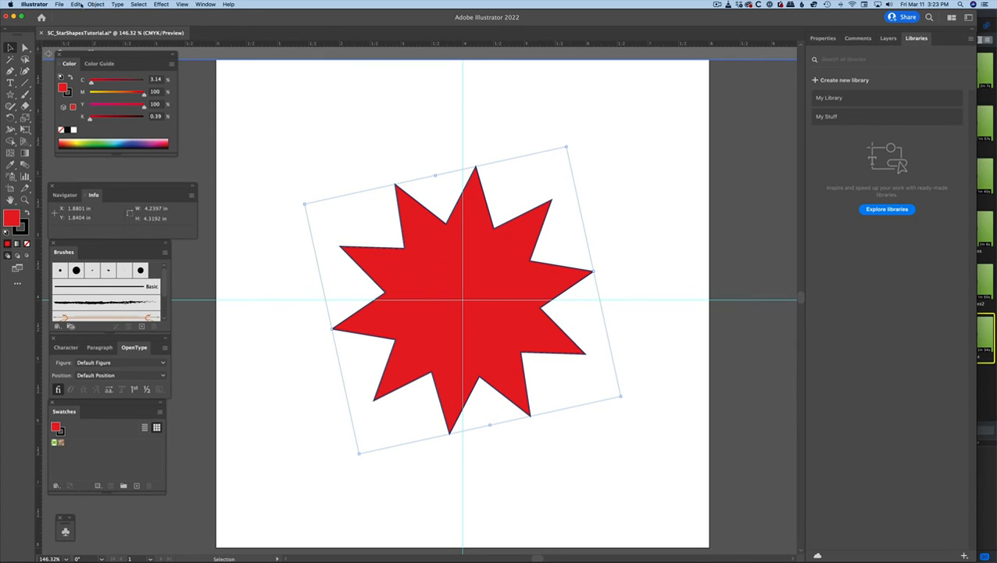
Reset the bounding box of the rotated multi-point star.
{"action": "left_click", "coordinate": [96, 5]}
{"action": "mouse_move", "coordinate": [104, 14]}
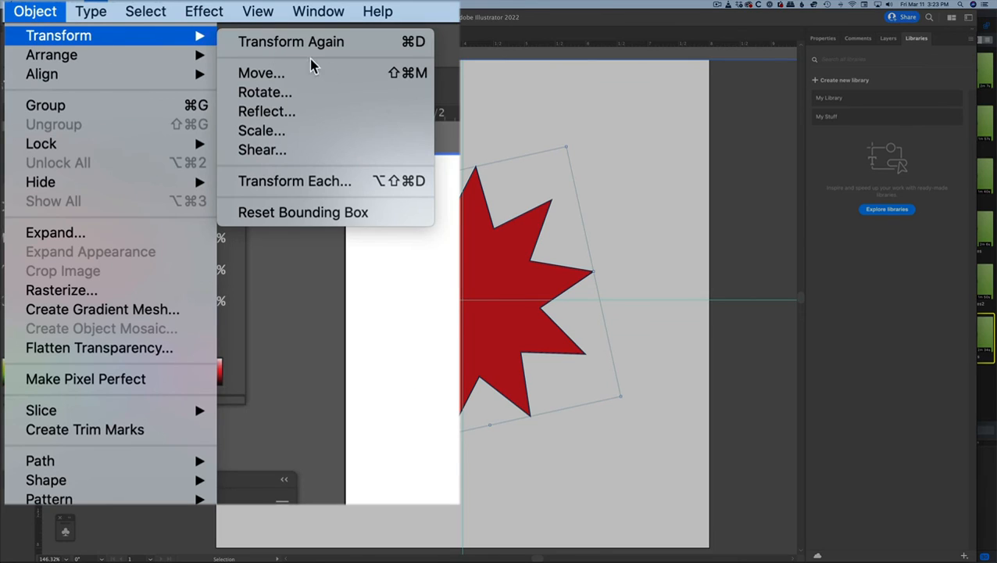
{"action": "left_click", "coordinate": [350, 223]}
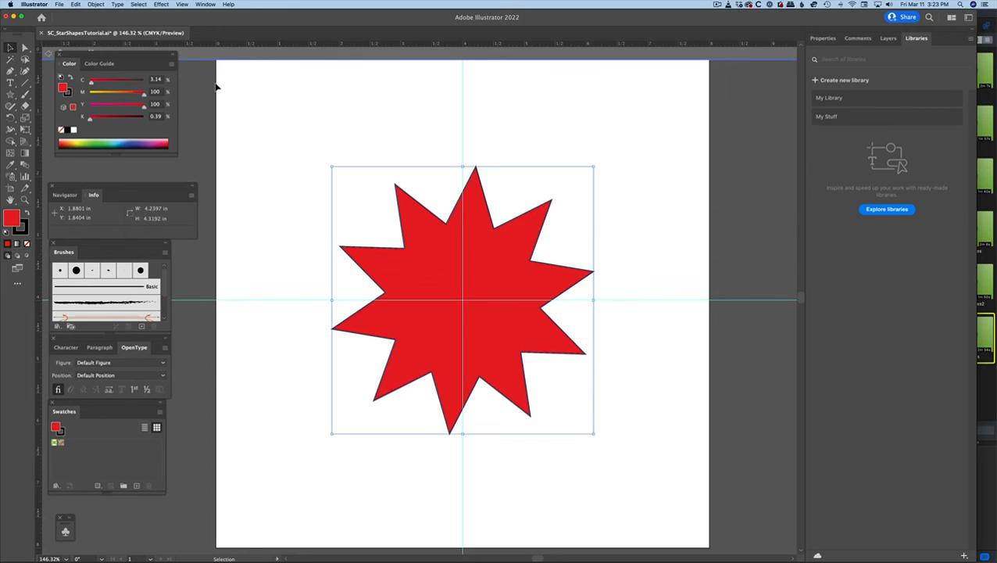